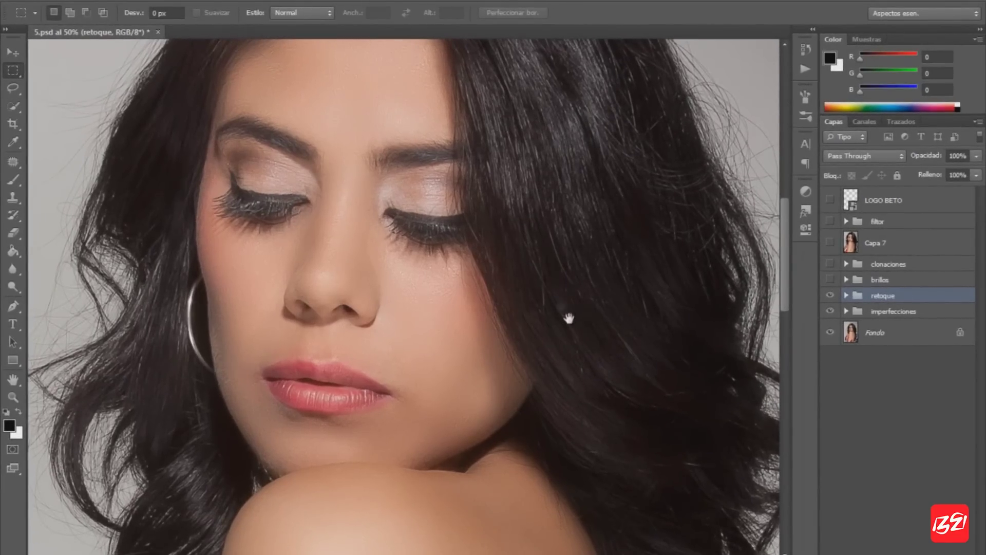
Pan over the face and toggle the retouching to compare original and retouched skin
drag(562, 320, 540, 287)
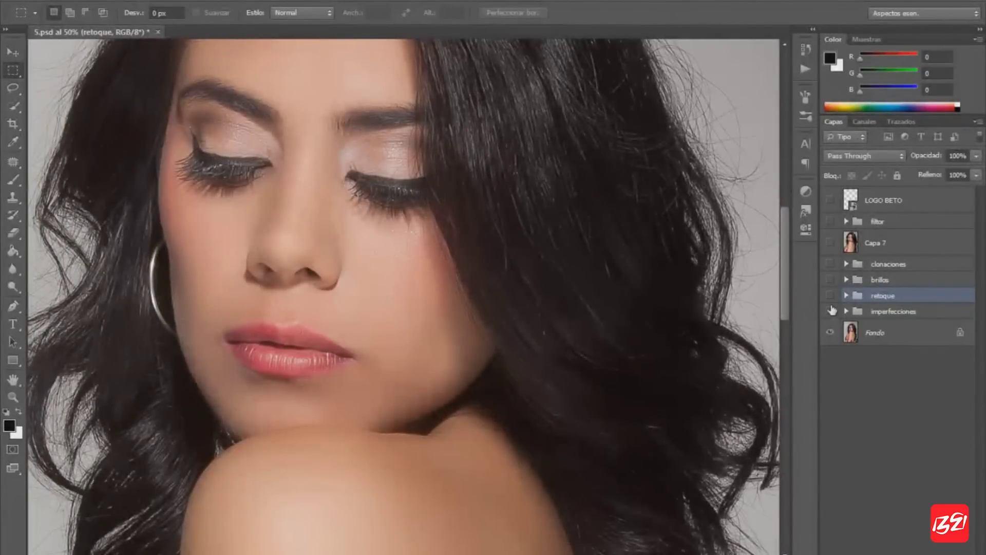
click(830, 311)
click(830, 295)
scroll(483, 285, up, 3)
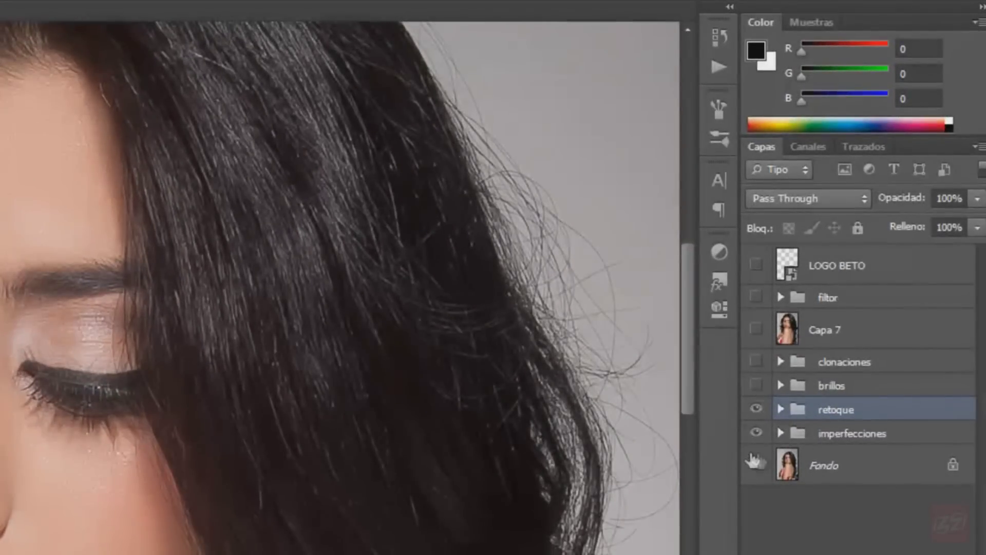
With Fondo visible, add a new empty layer above retoque and name it 'Brillos'
click(756, 463)
key(ctrl+shift+alt+n)
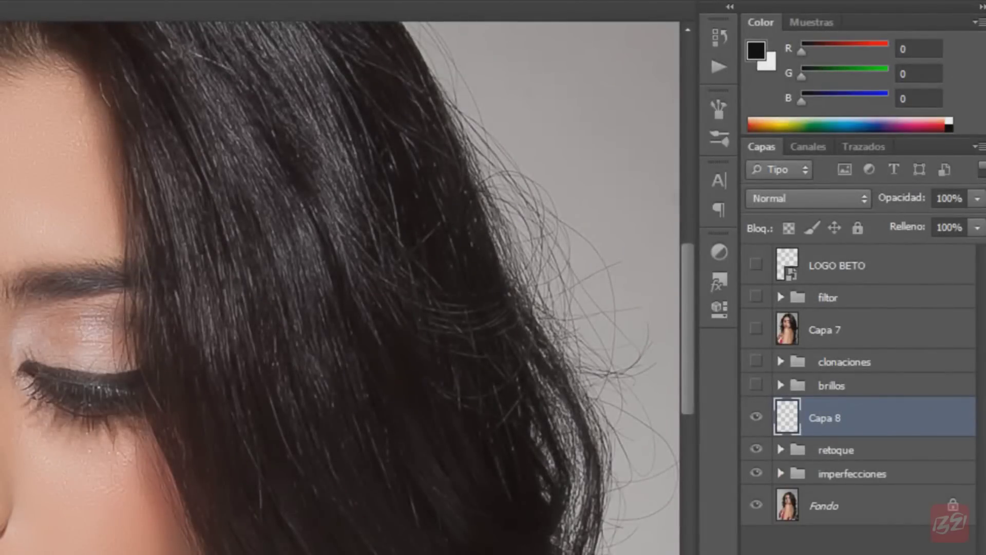
double_click(824, 418)
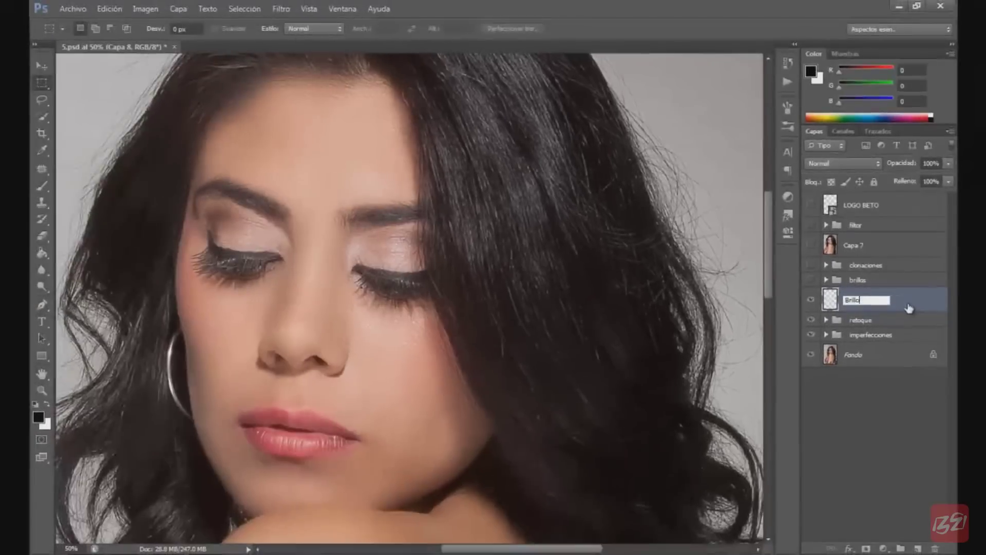
text(Brillos)
key(Return)
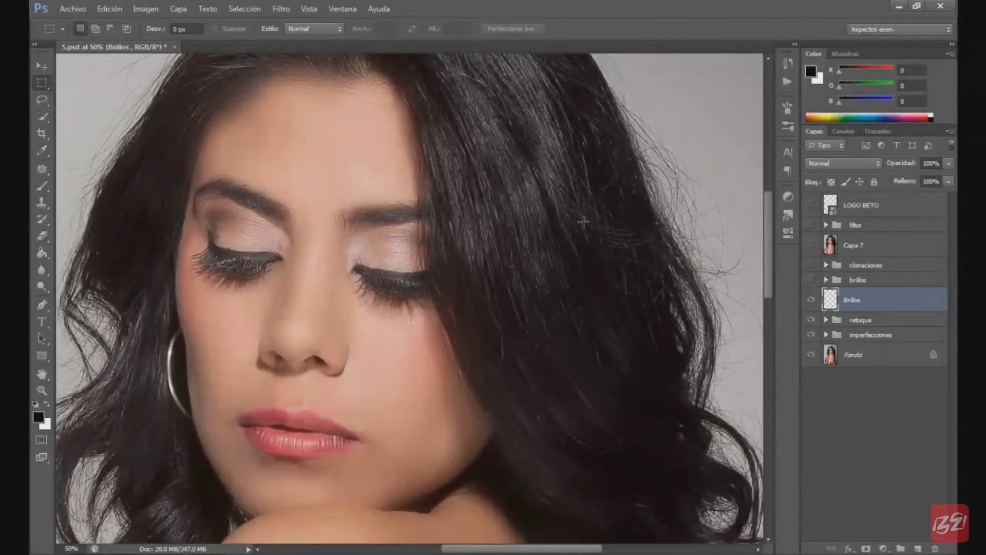
key(shift+F5)
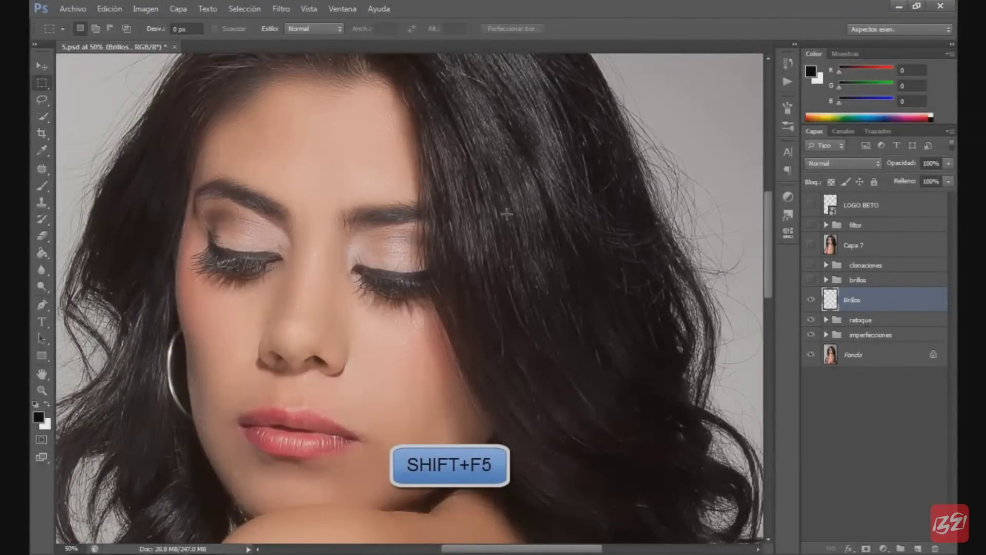
Fill the Brillos layer with 50% gris using Shift+F5 and set its blend mode to Luz suave
click(750, 100)
key(shift+F5)
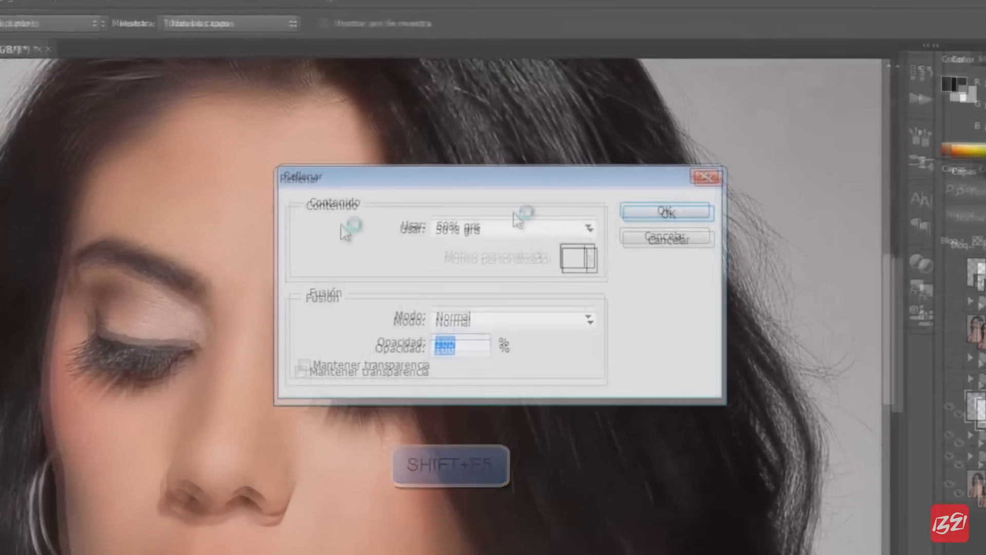
click(463, 180)
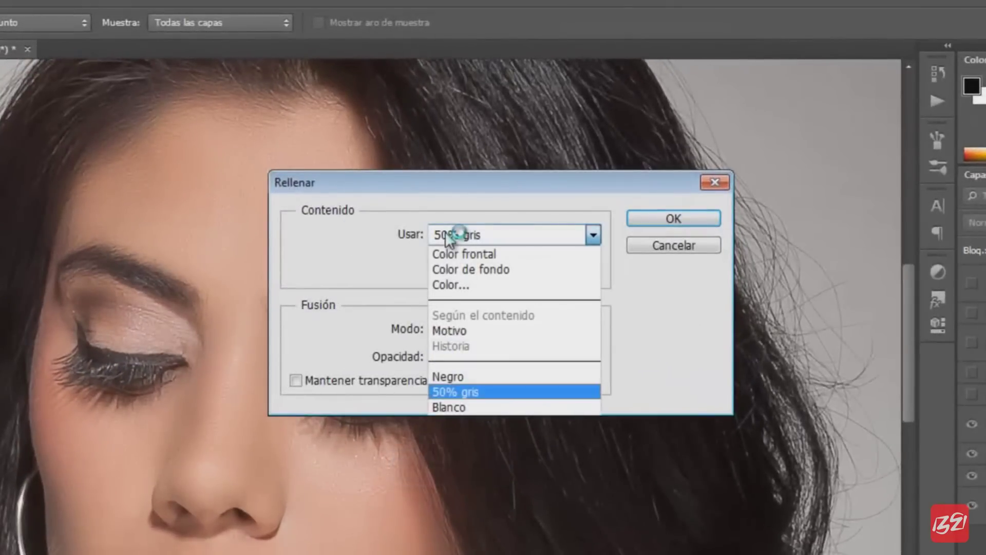
click(473, 408)
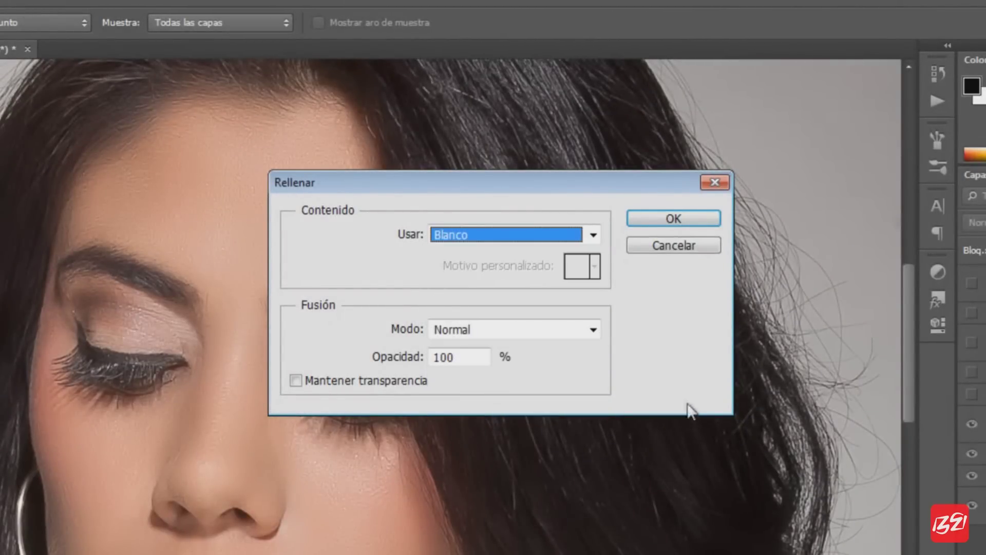
click(506, 234)
click(467, 392)
click(673, 218)
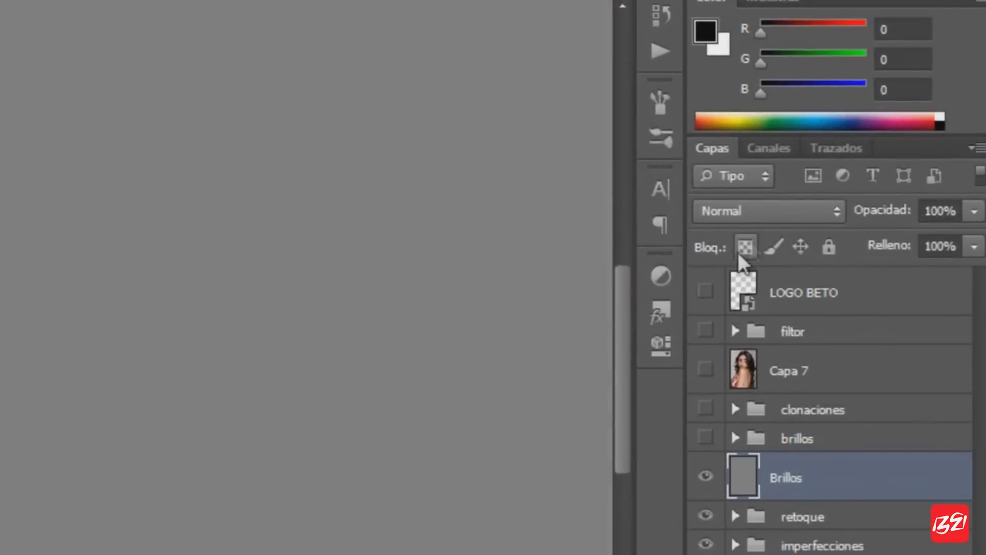
click(748, 212)
click(784, 451)
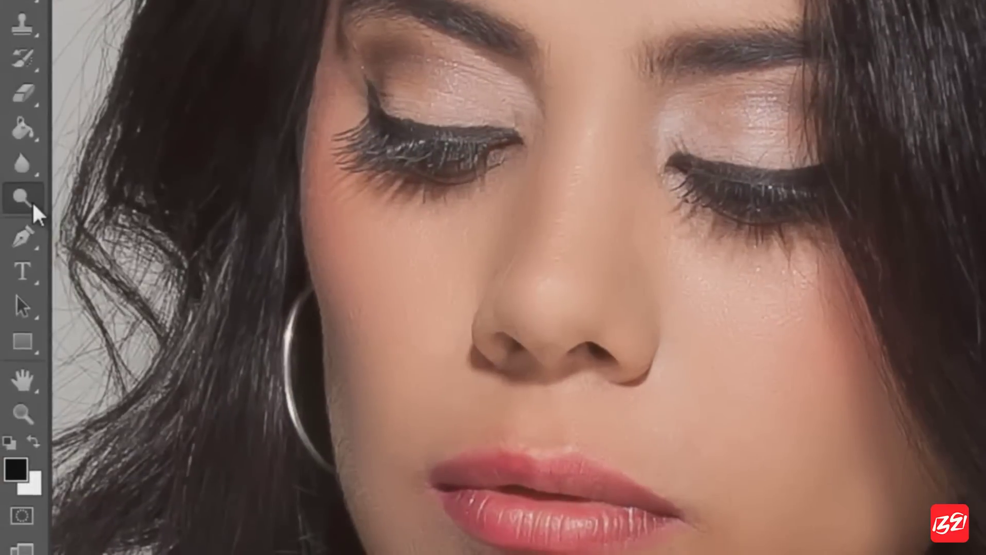
Select Herramienta Sobreexponer for midtones at 20% exposure with Proteger tonos
right_click(22, 197)
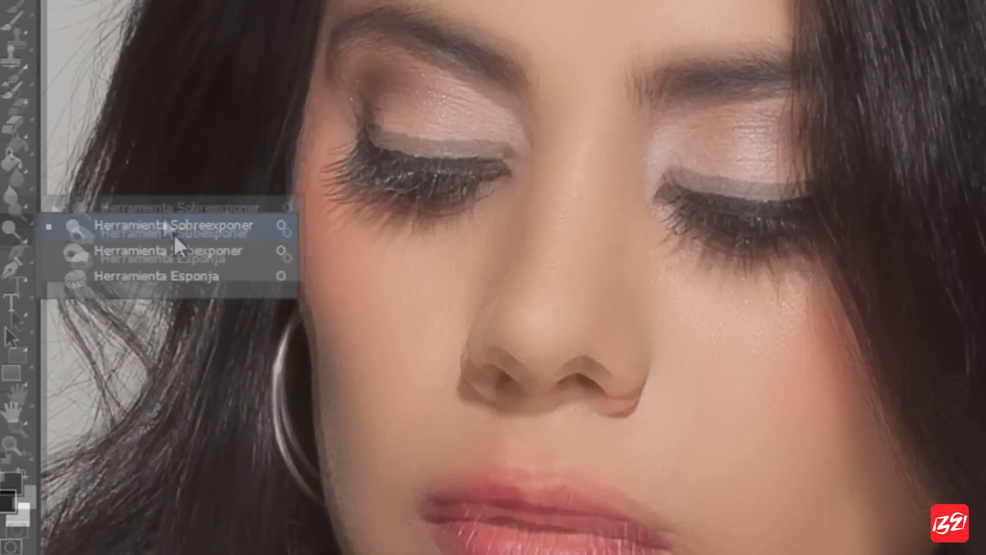
click(175, 195)
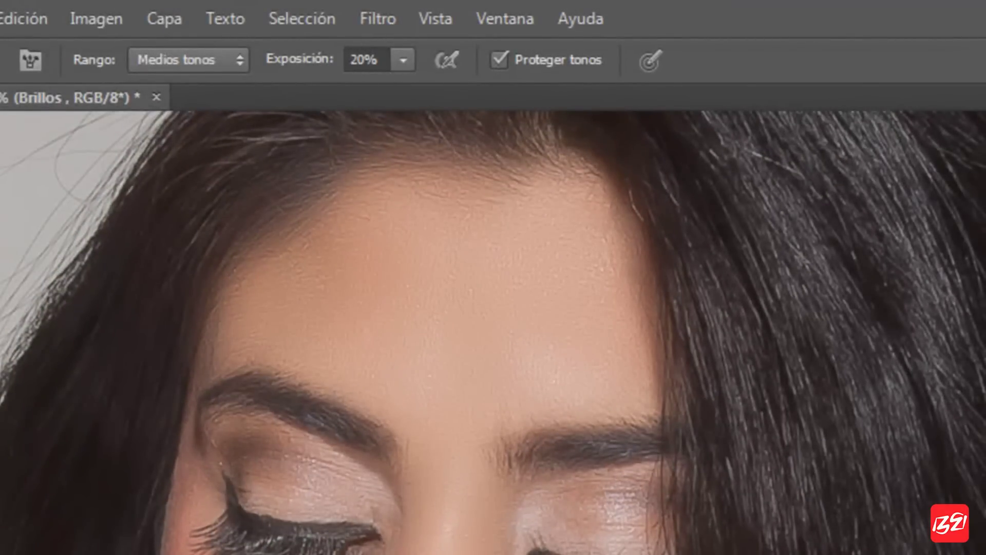
scroll(465, 452, down, 2)
scroll(463, 514, down, 2)
scroll(460, 542, down, 2)
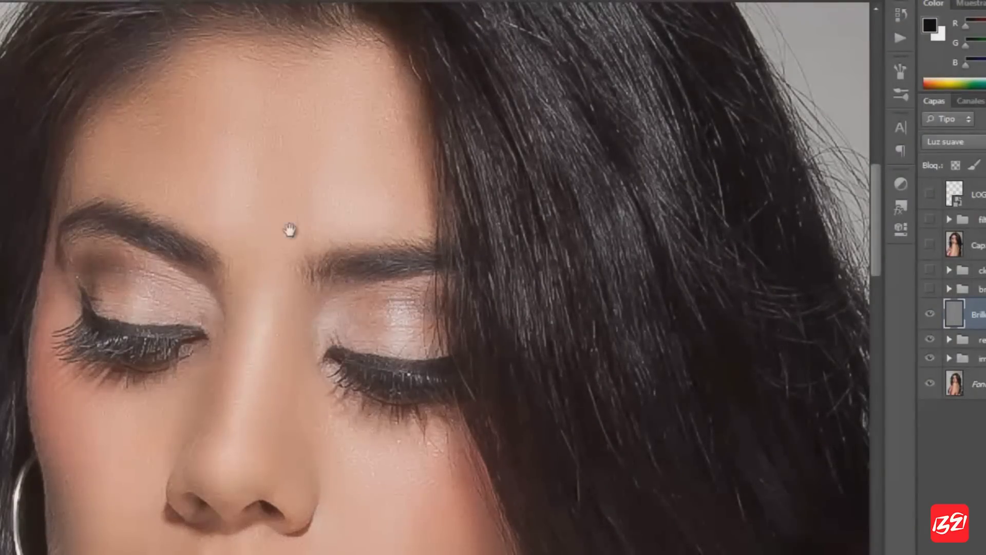
scroll(335, 125, down, 3)
scroll(347, 201, left, 2)
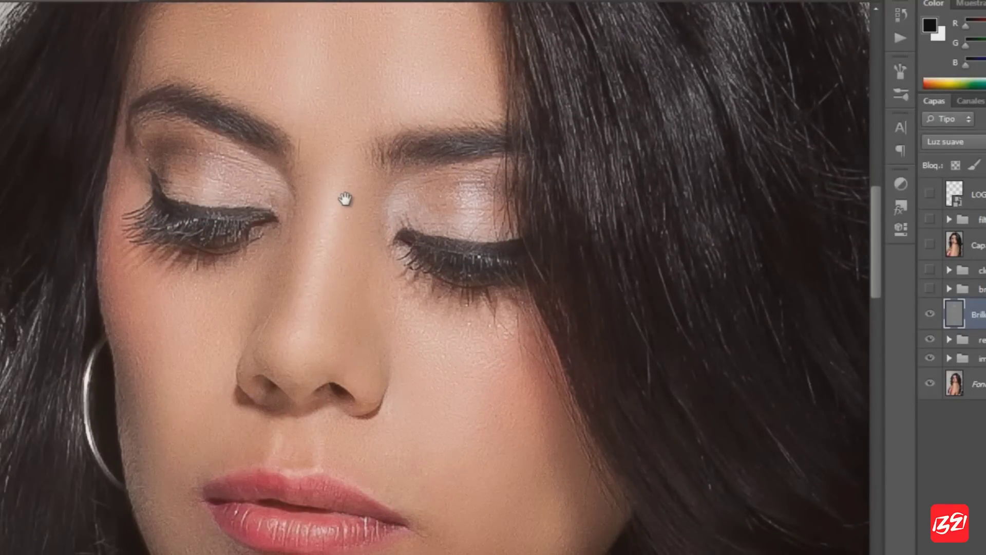
drag(339, 172, 362, 286)
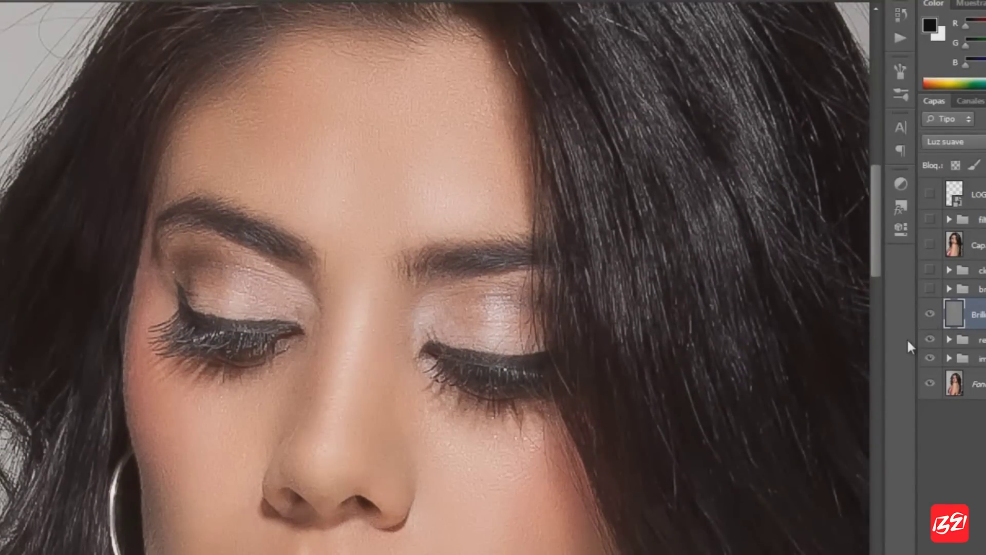
drag(453, 408, 473, 370)
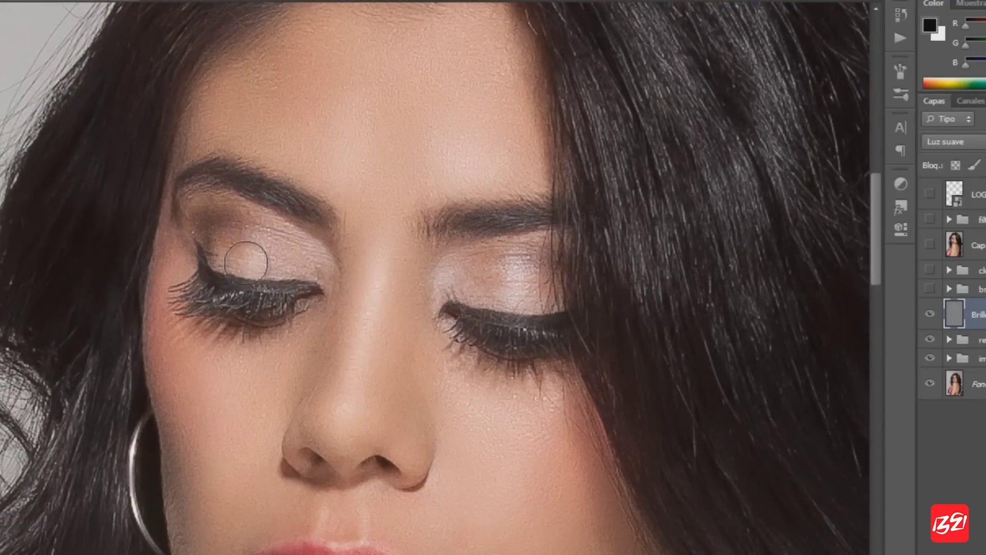
drag(242, 255, 255, 232)
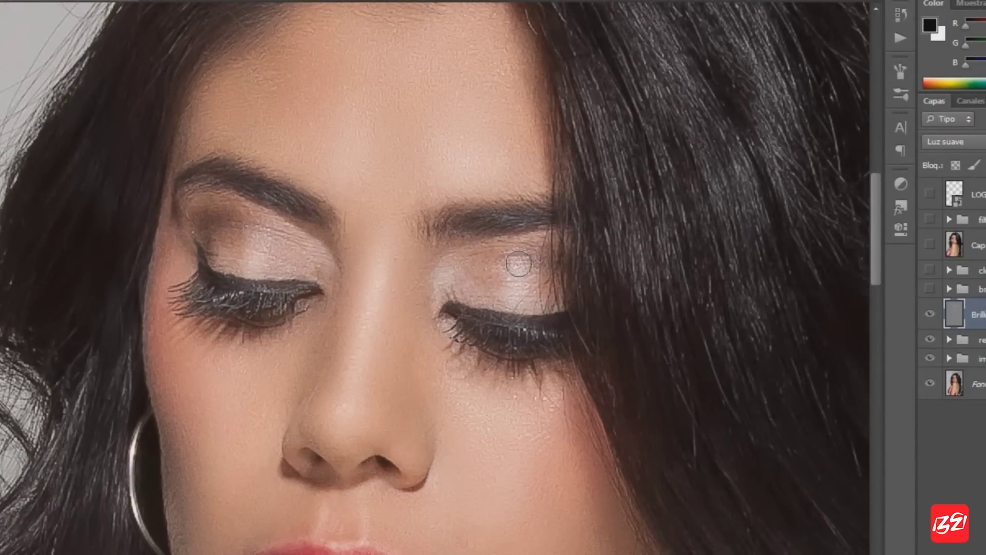
drag(447, 460, 463, 322)
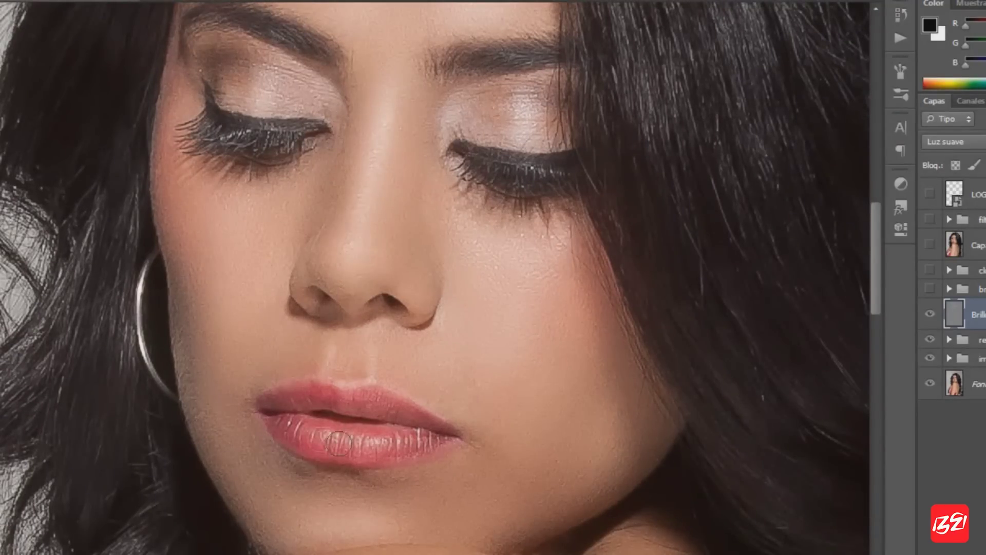
drag(339, 443, 318, 375)
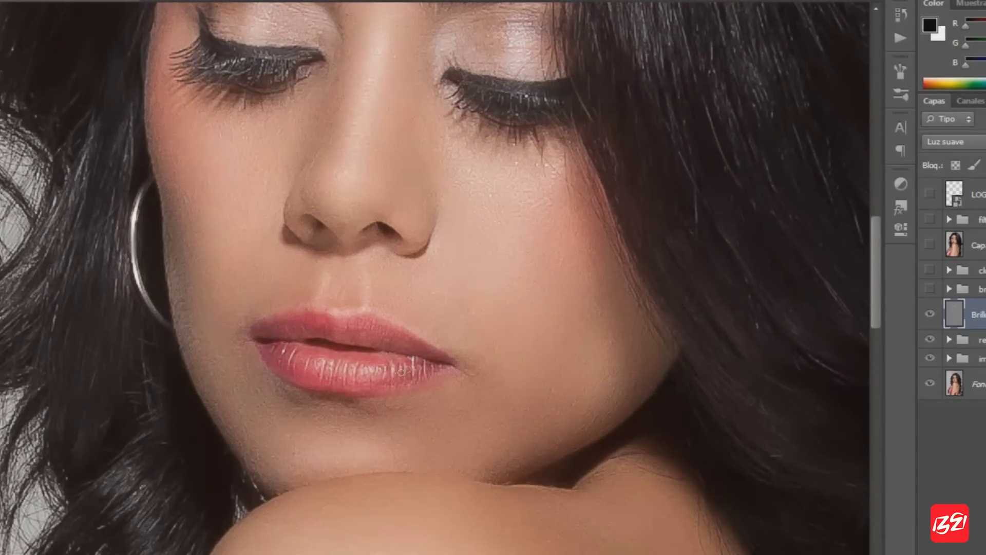
drag(453, 428, 420, 436)
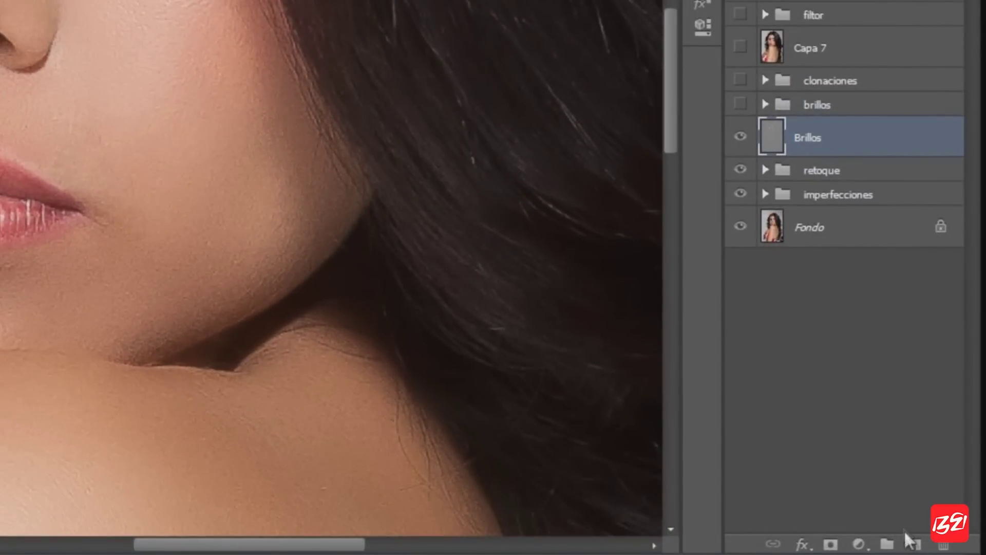
Add a new layer above Brillos filled with 50% gray and blended as Luz suave
click(915, 542)
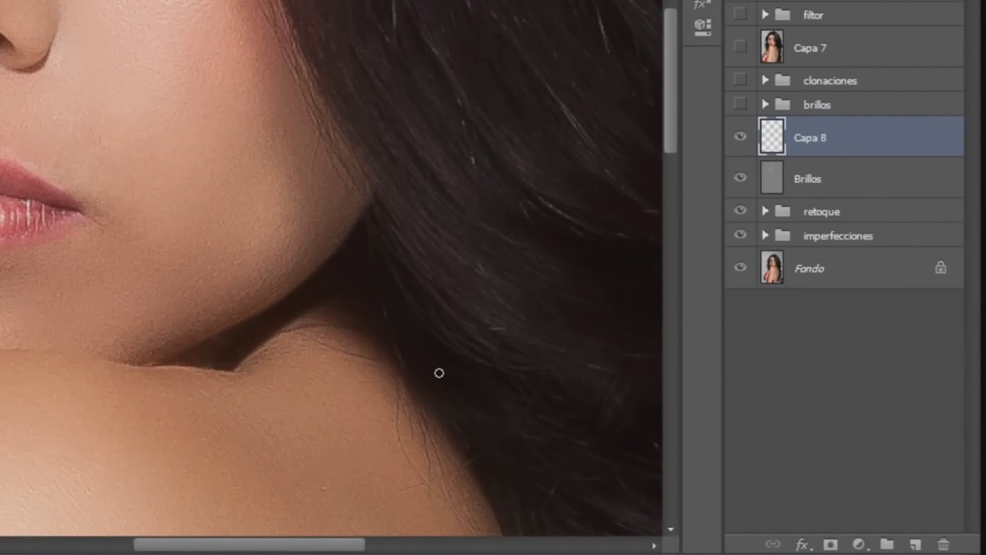
key(shift+F5)
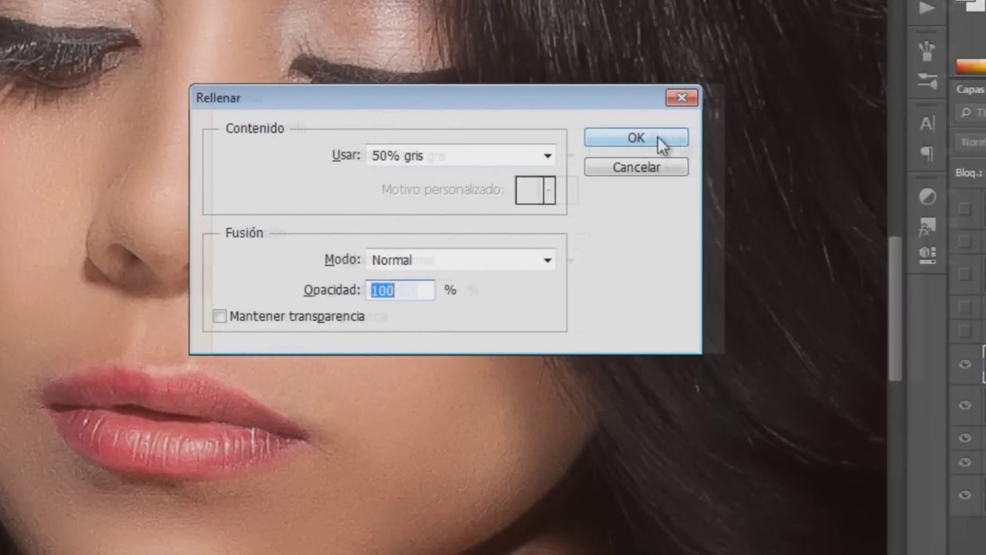
click(668, 140)
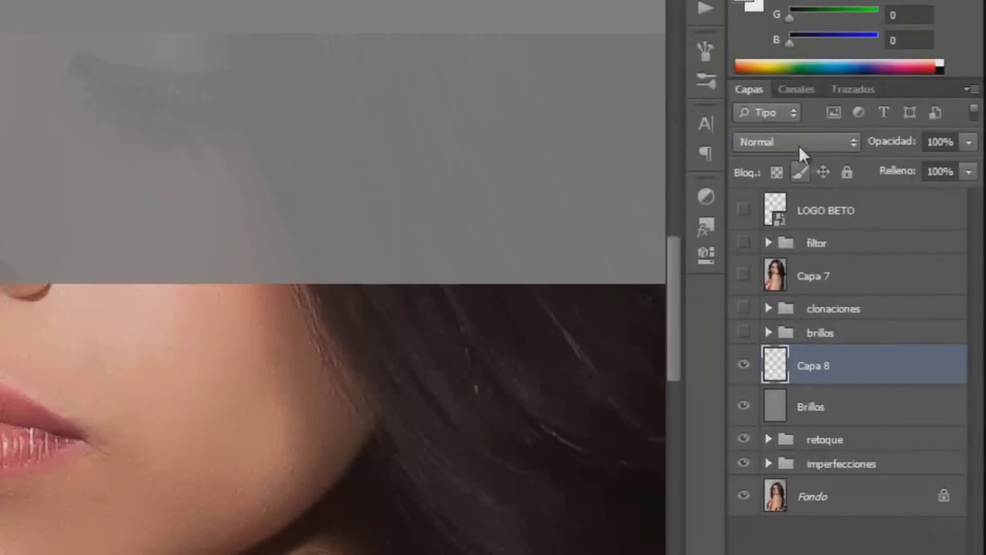
click(799, 146)
click(795, 437)
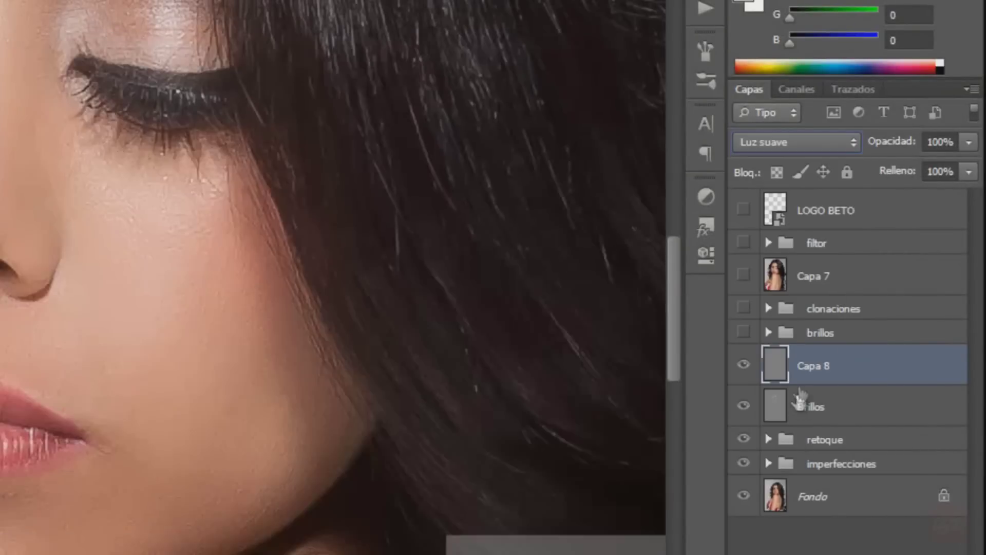
Rename the new gray layer to 'sombras'
double_click(814, 366)
text(sombras)
key(Return)
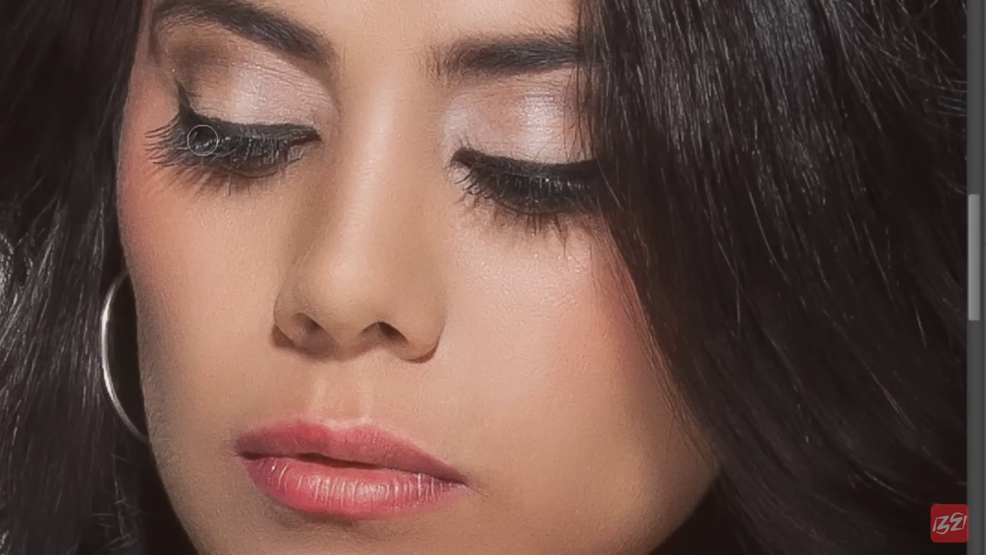
Adjust the brush size and burn shading into the cheek beside the earring on sombras
key(bracketright)
key(bracketright)
key(bracketright)
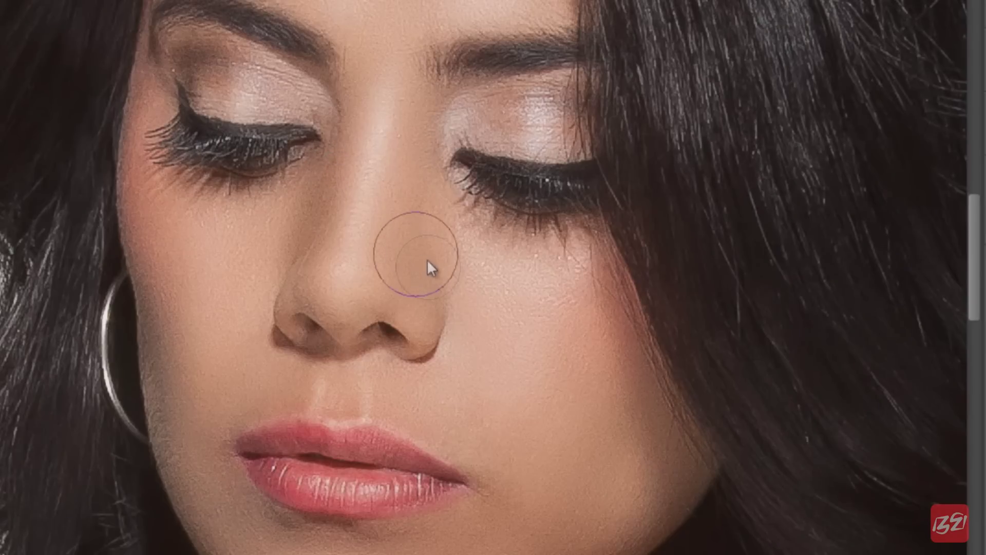
key(bracketleft)
key(bracketleft)
key(bracketleft)
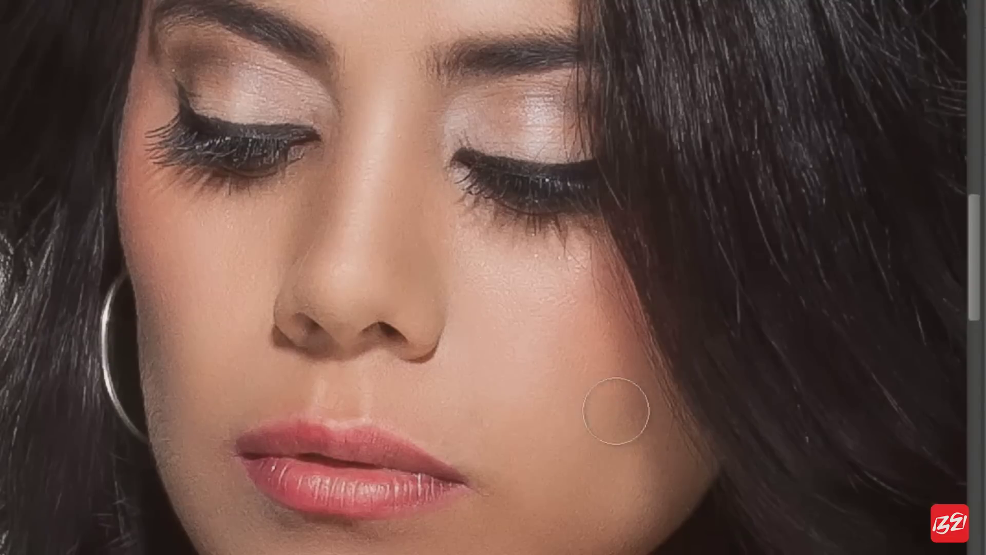
scroll(670, 488, down, 5)
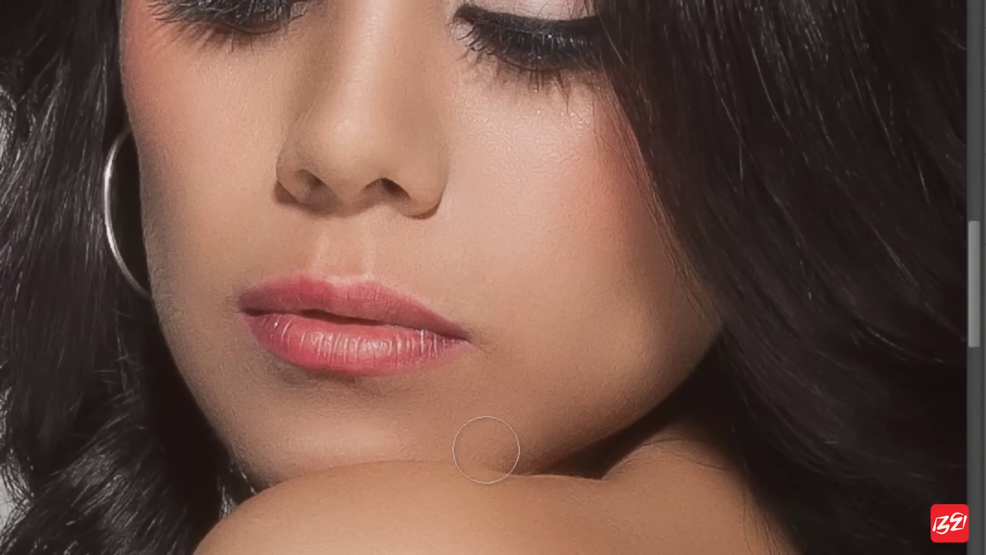
scroll(484, 440, up, 3)
scroll(353, 430, left, 3)
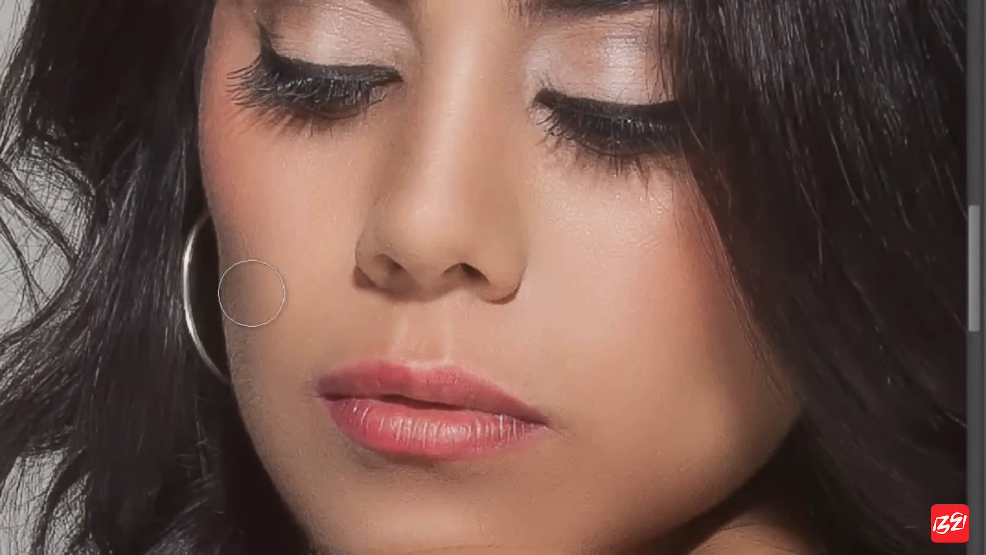
alt+click(228, 207)
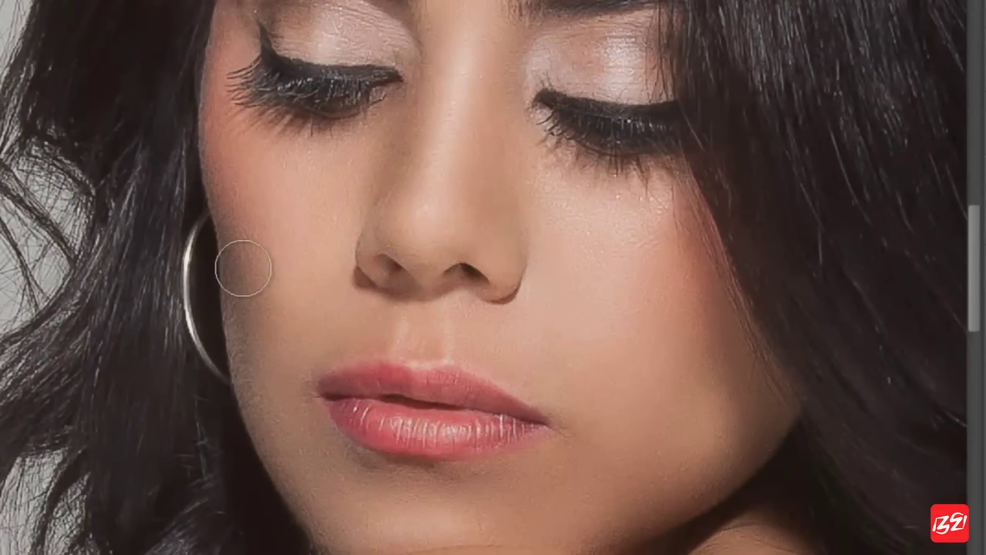
scroll(252, 248, up, 4)
scroll(252, 248, left, 1)
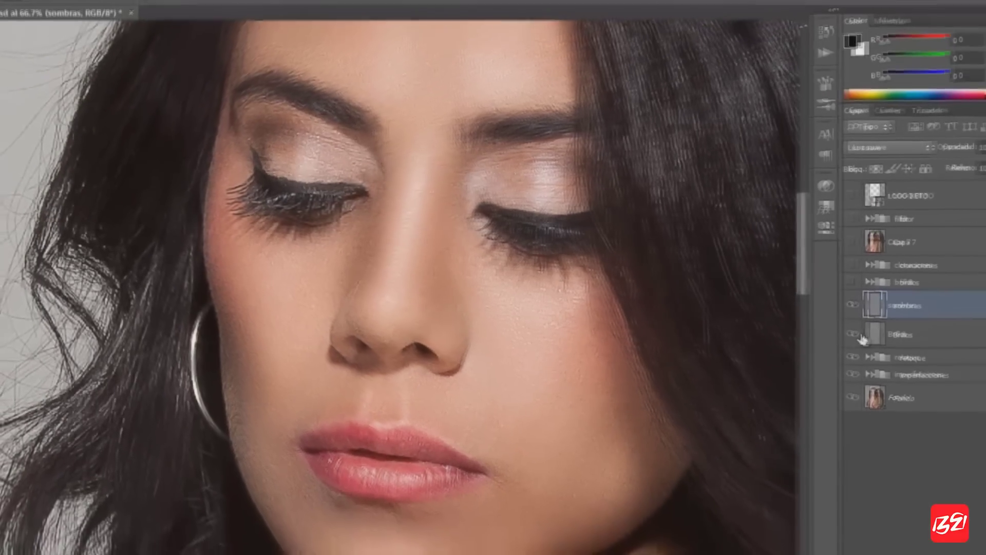
key(alt+bracketleft)
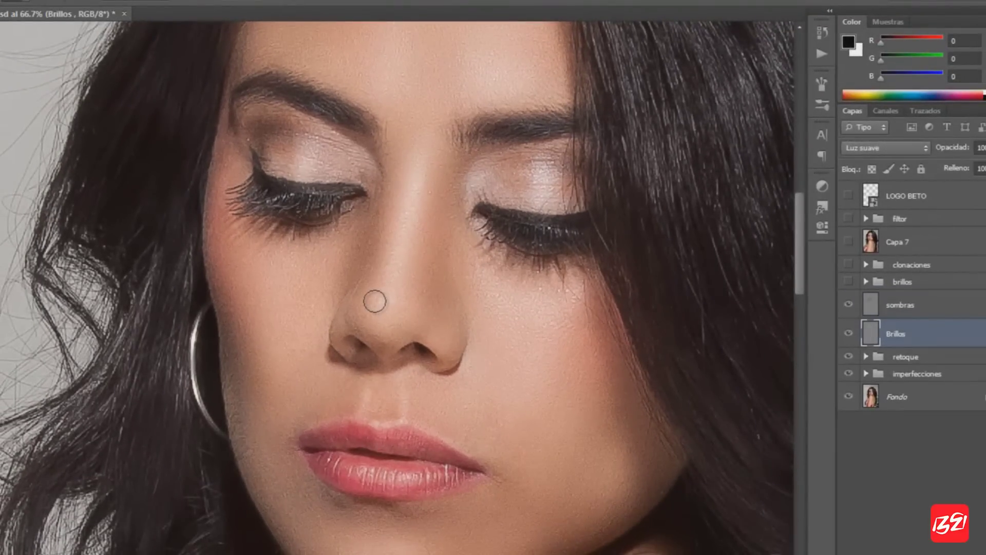
Zoom out to 50% and pan across lips, shoulder, eyes and forehead to review the face
click(2, 288)
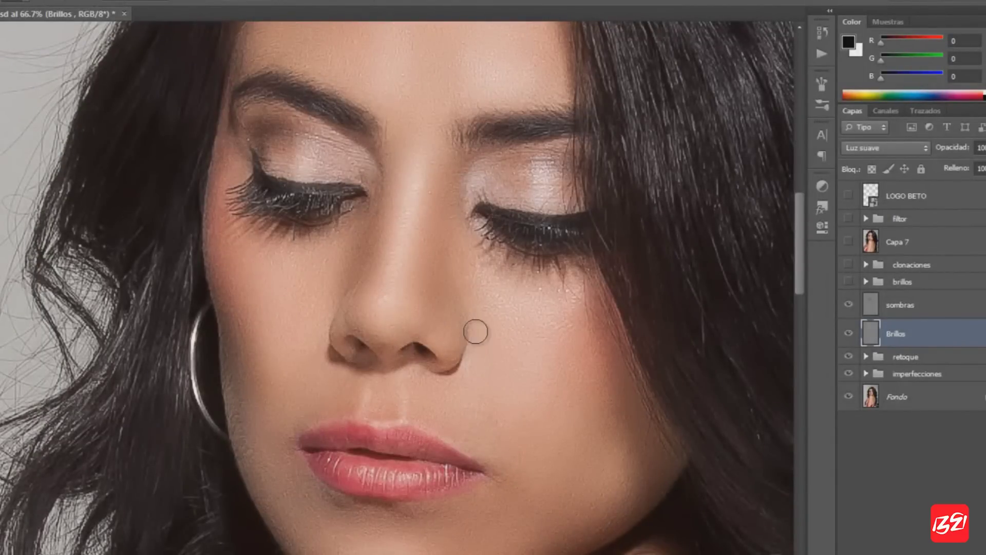
drag(464, 389, 432, 242)
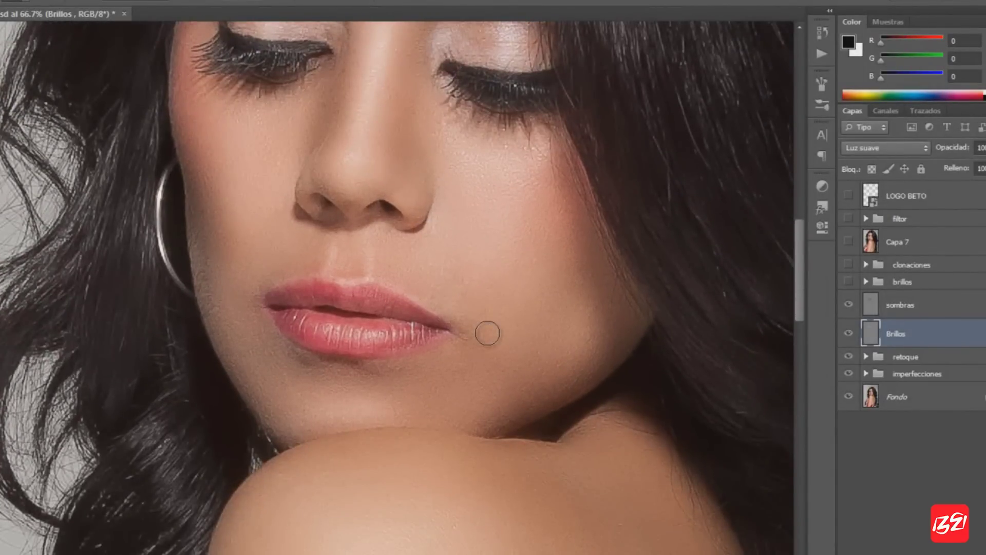
drag(441, 346, 418, 324)
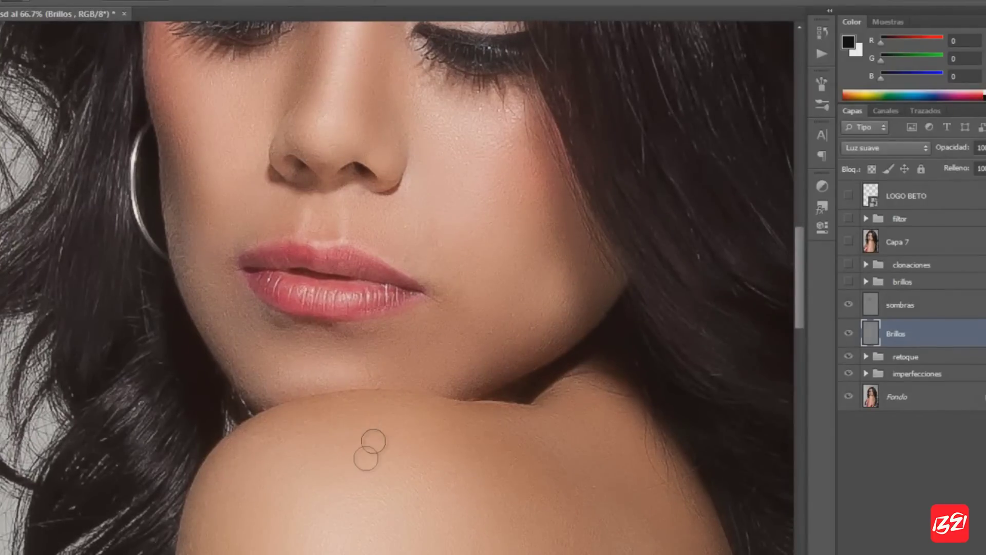
key(ctrl+minus)
mouse_move(429, 217)
mouse_down()
mouse_move(434, 326)
mouse_move(419, 341)
mouse_up()
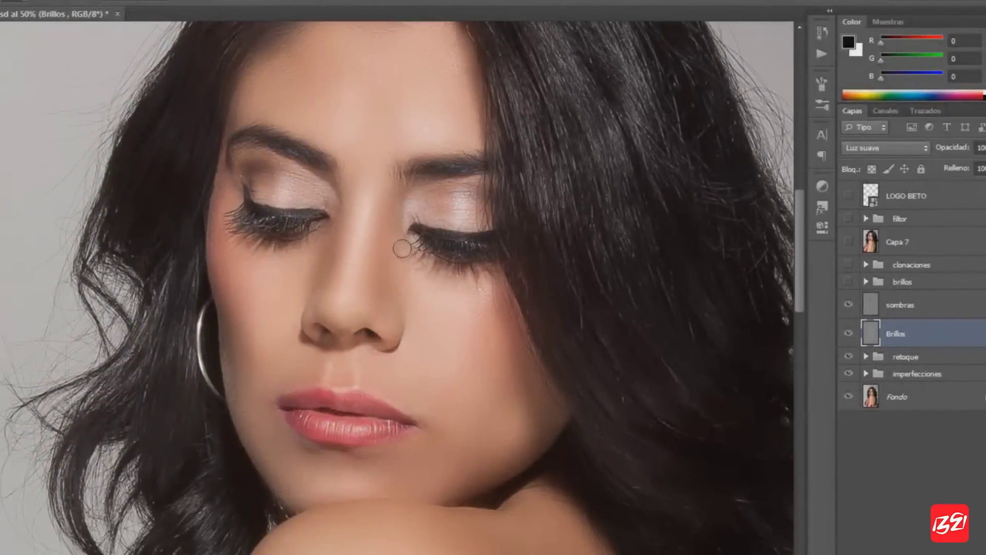
mouse_move(420, 342)
mouse_down()
mouse_move(433, 369)
mouse_move(376, 200)
mouse_up()
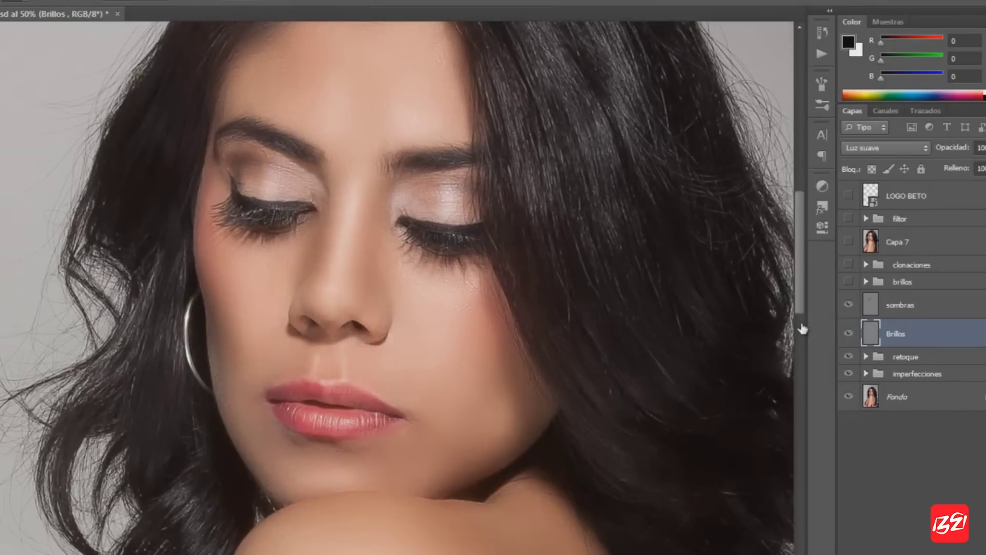